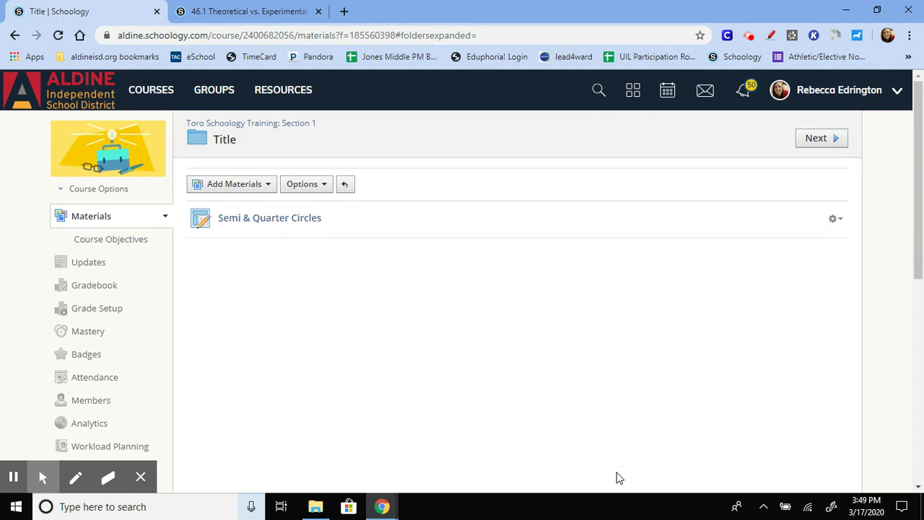
- From Add Materials in the Title folder, choose Add Test/Quiz
{"action": "left_click", "coordinate": [265, 187]}
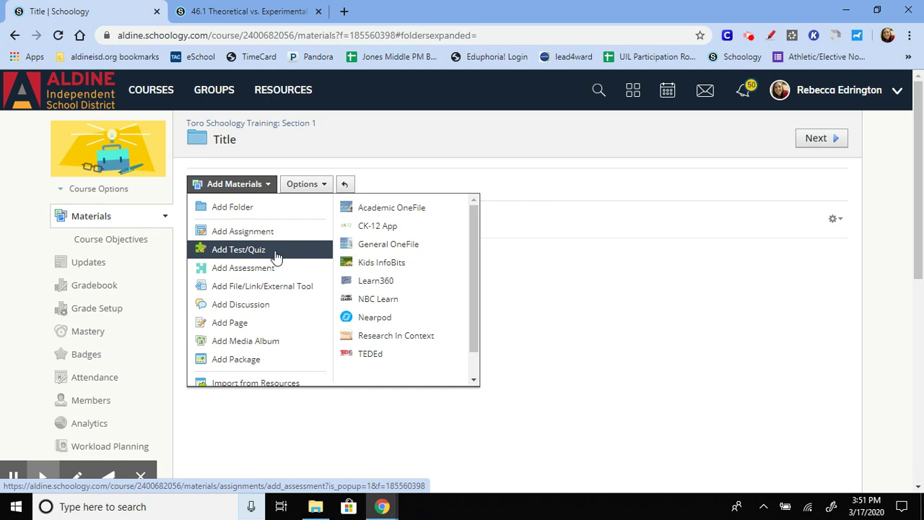
{"action": "left_click", "coordinate": [259, 250]}
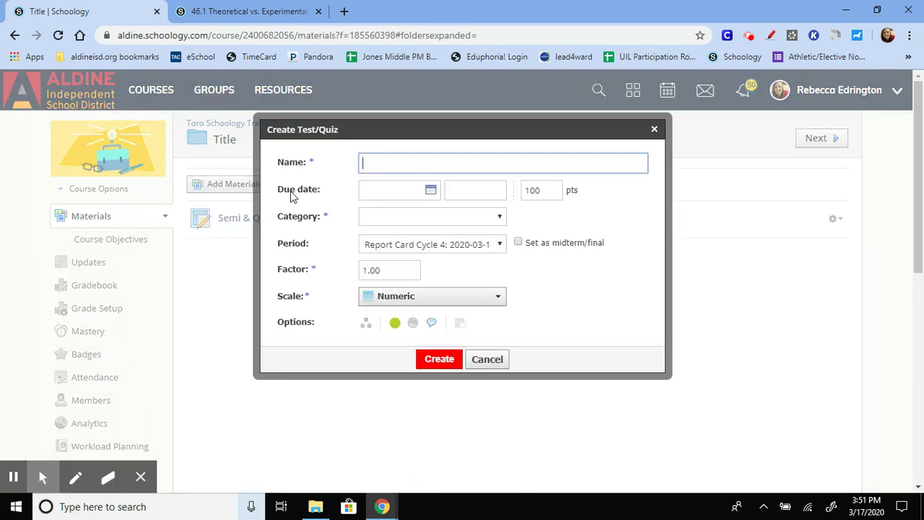
- Create a quiz named 'Test/Quiz' in the Test/Quiz grading category
{"action": "left_click", "coordinate": [369, 162]}
{"action": "type", "text": "Tes"}
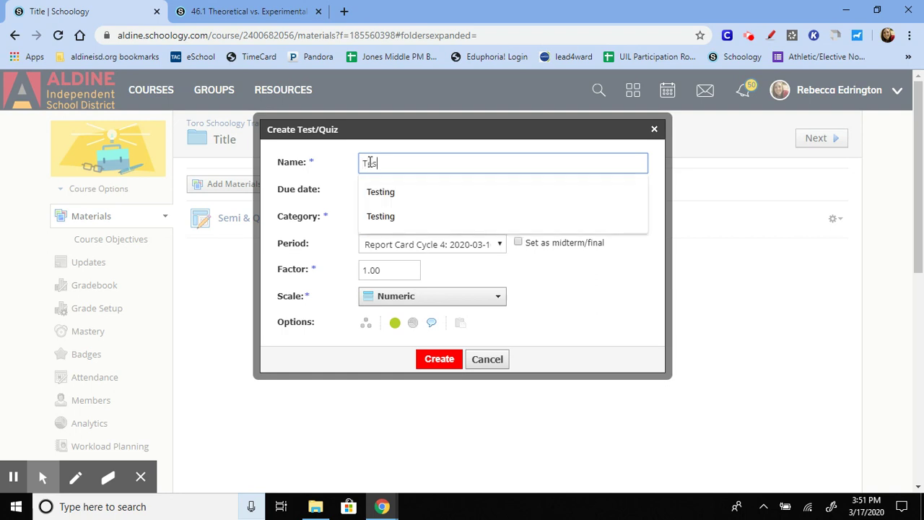
{"action": "type", "text": "t/Quiz"}
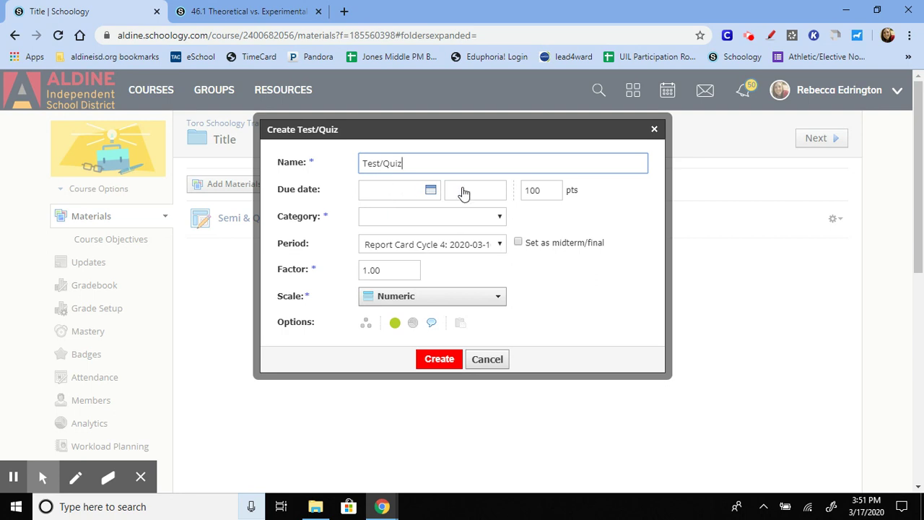
{"action": "left_click", "coordinate": [501, 218]}
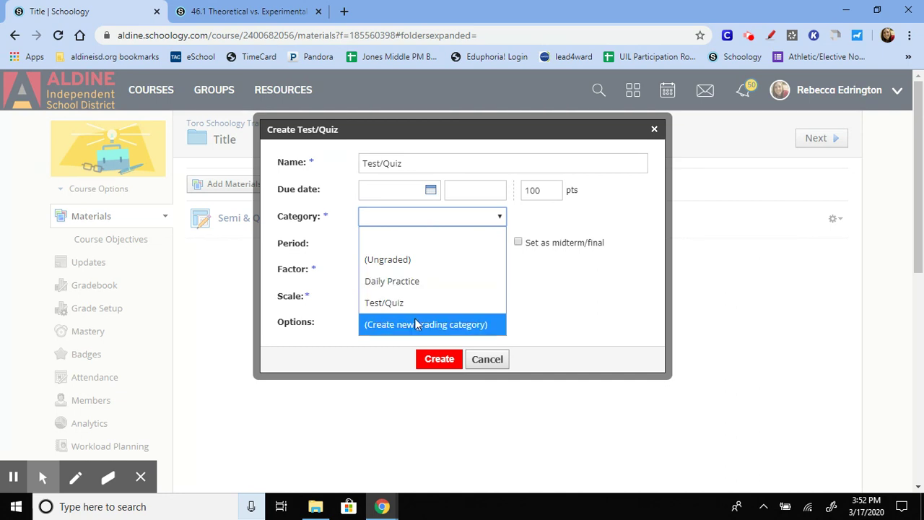
{"action": "left_click", "coordinate": [401, 305]}
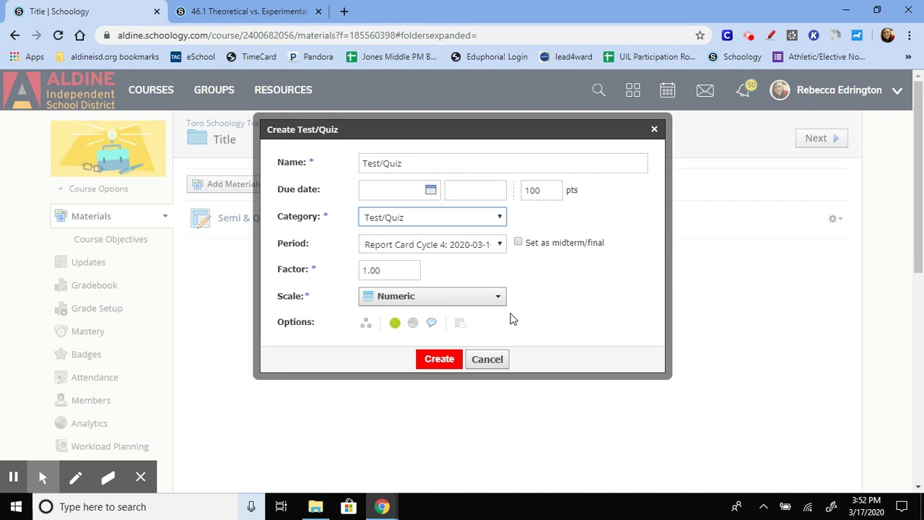
{"action": "left_click", "coordinate": [442, 358]}
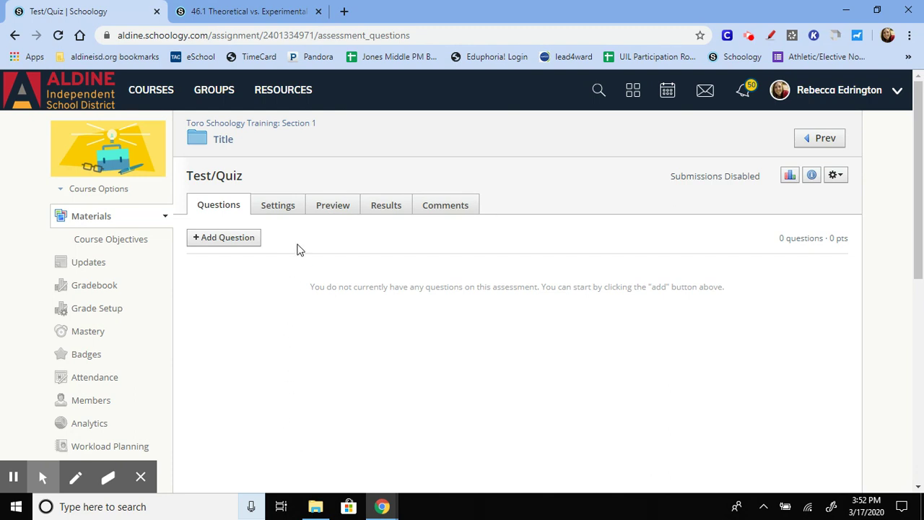
- Go to the quiz's Settings page and expand the Submissions options
{"action": "left_click", "coordinate": [287, 207]}
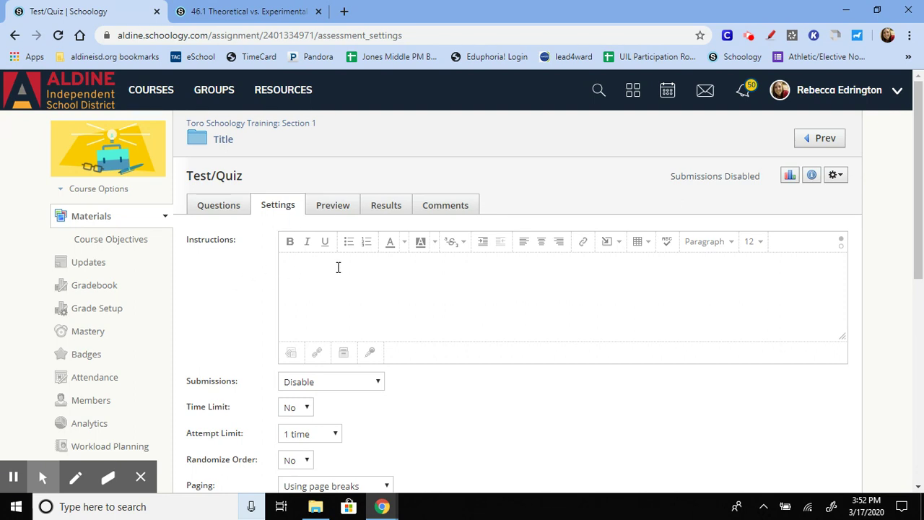
{"action": "scroll", "coordinate": [337, 269], "scroll_direction": "down", "scroll_amount": 2}
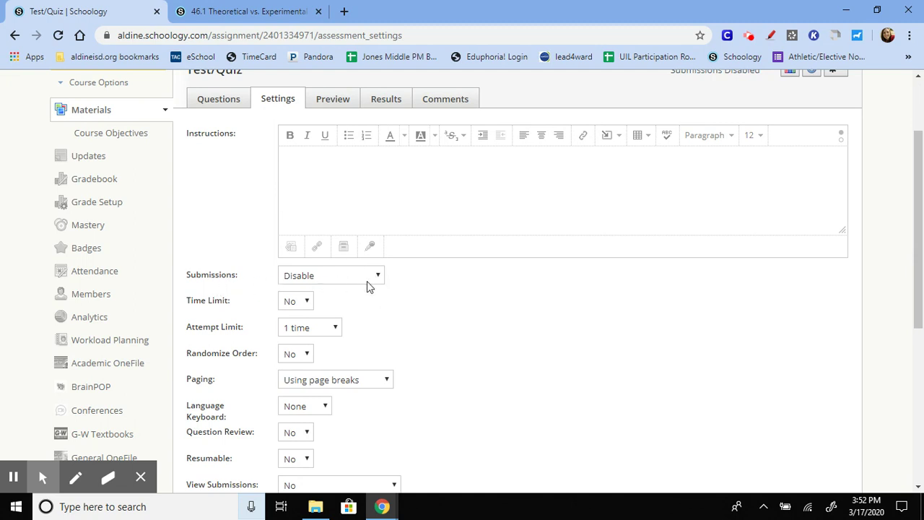
{"action": "left_click", "coordinate": [370, 278]}
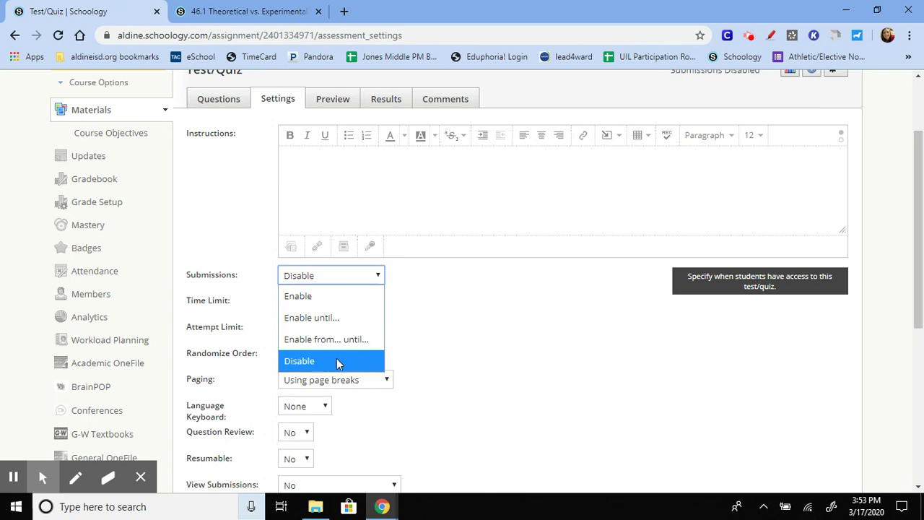
- Set Submissions to Enable, keeping Attempt Limit at 1 and no Time Limit
{"action": "left_click", "coordinate": [316, 296]}
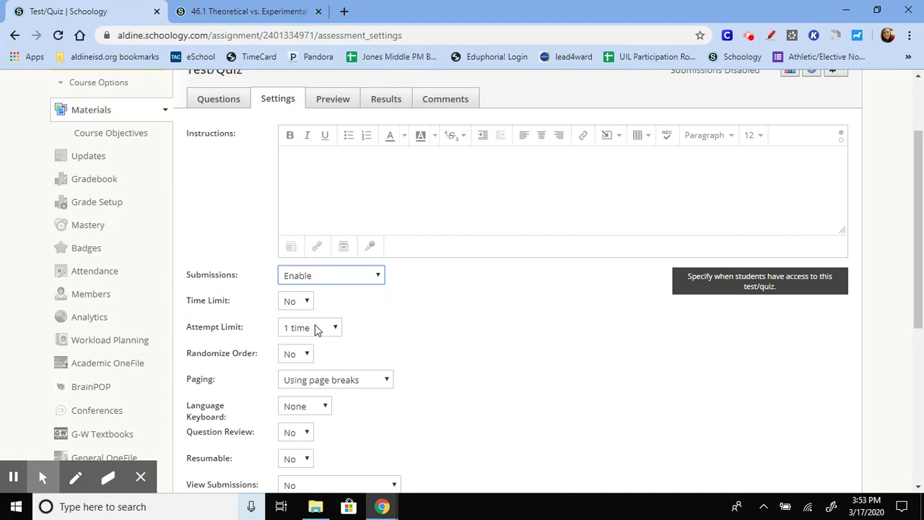
{"action": "scroll", "coordinate": [366, 335], "scroll_direction": "down", "scroll_amount": 1}
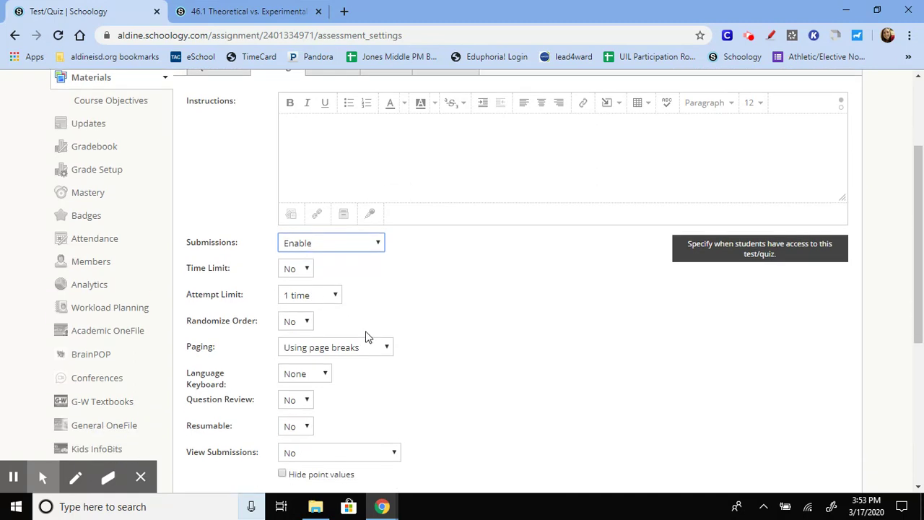
- Turn randomized question order on, then switch it back off
{"action": "left_click", "coordinate": [306, 324]}
{"action": "left_click", "coordinate": [302, 341]}
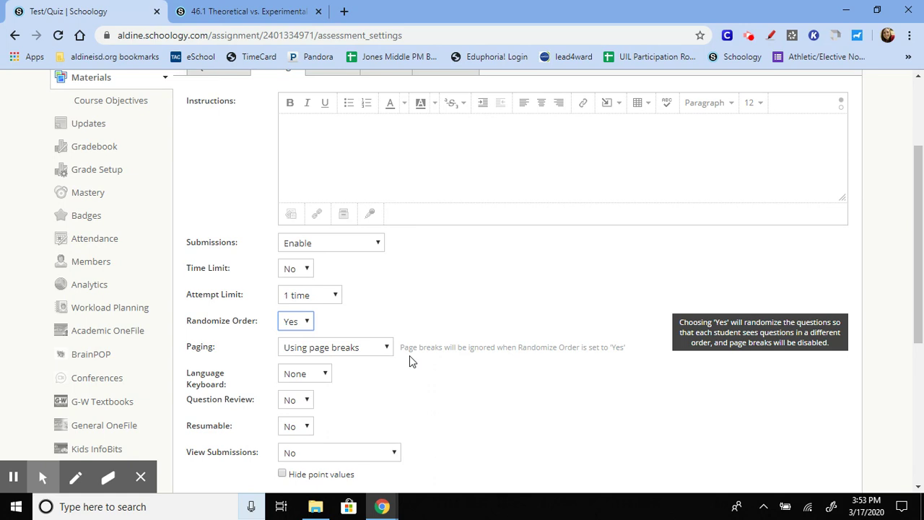
{"action": "left_click", "coordinate": [305, 324]}
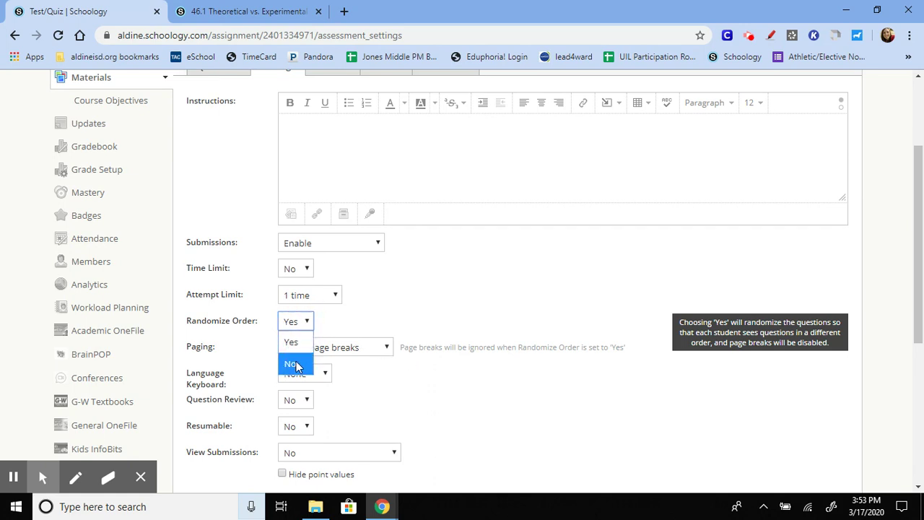
{"action": "left_click", "coordinate": [296, 364]}
{"action": "scroll", "coordinate": [383, 381], "scroll_direction": "down", "scroll_amount": 1}
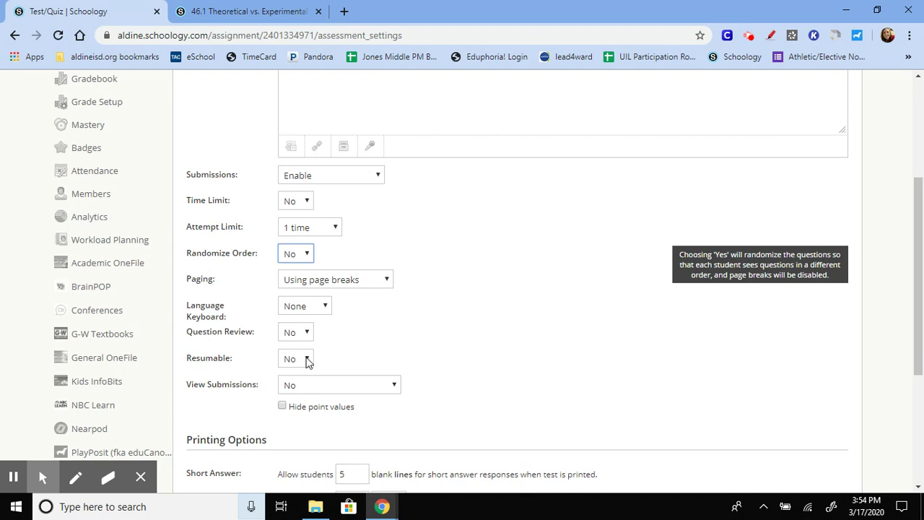
- Set Resumable to Yes and leave View Submissions at No
{"action": "left_click", "coordinate": [306, 360]}
{"action": "left_click", "coordinate": [305, 399]}
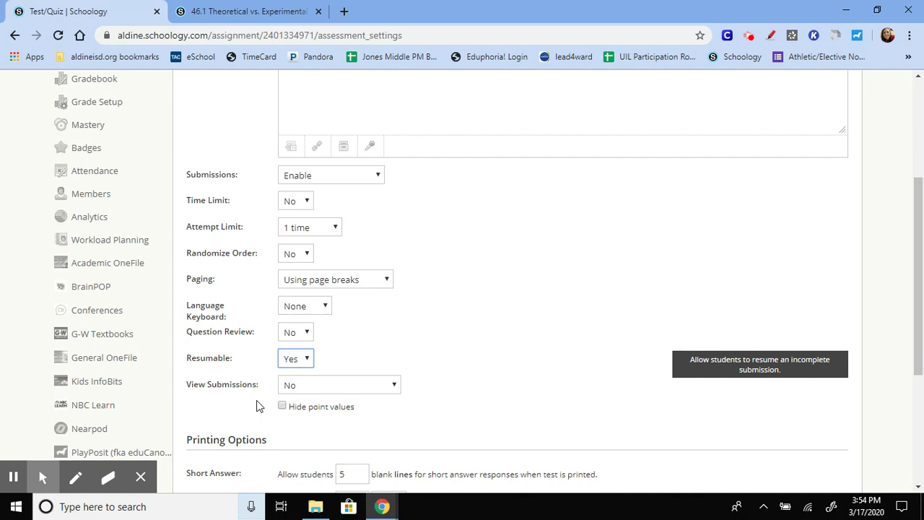
{"action": "left_click", "coordinate": [322, 389]}
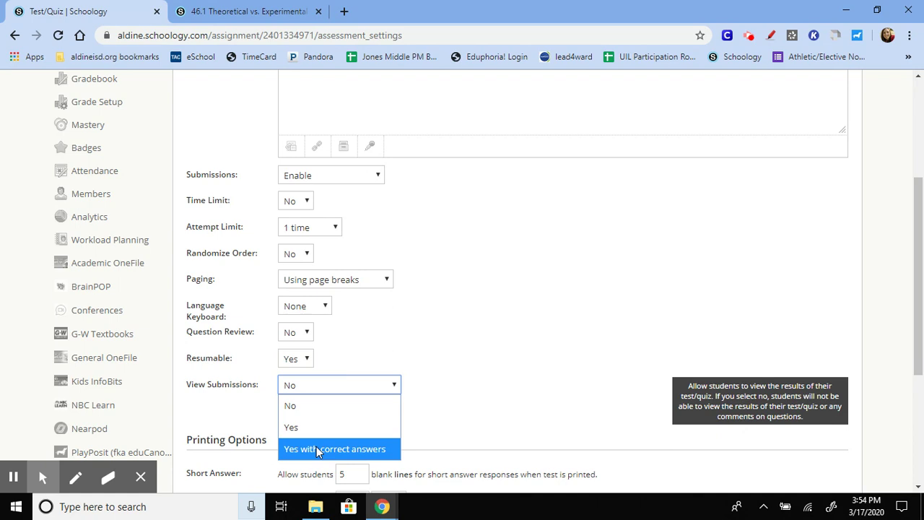
{"action": "left_click", "coordinate": [436, 421]}
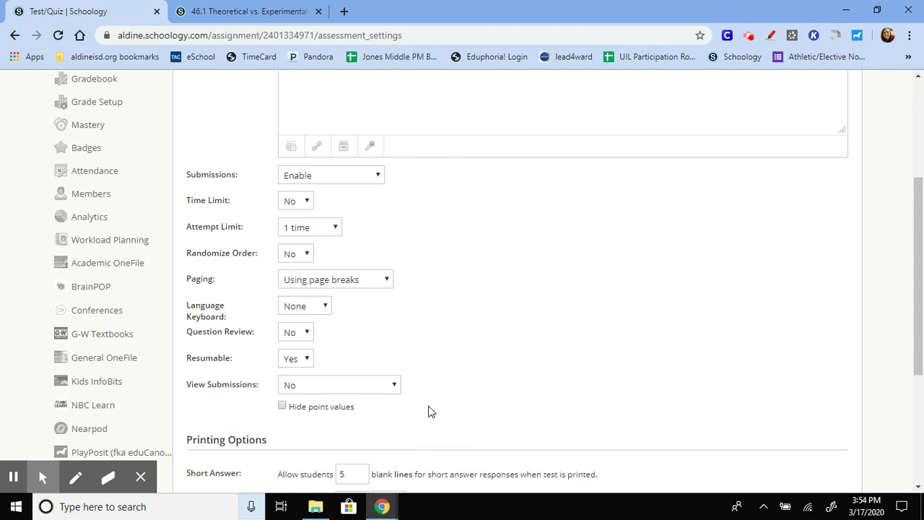
- Save the Test/Quiz settings with Save Changes at the bottom of the page
{"action": "scroll", "coordinate": [431, 405], "scroll_direction": "down", "scroll_amount": 1}
{"action": "scroll", "coordinate": [431, 400], "scroll_direction": "down", "scroll_amount": 2}
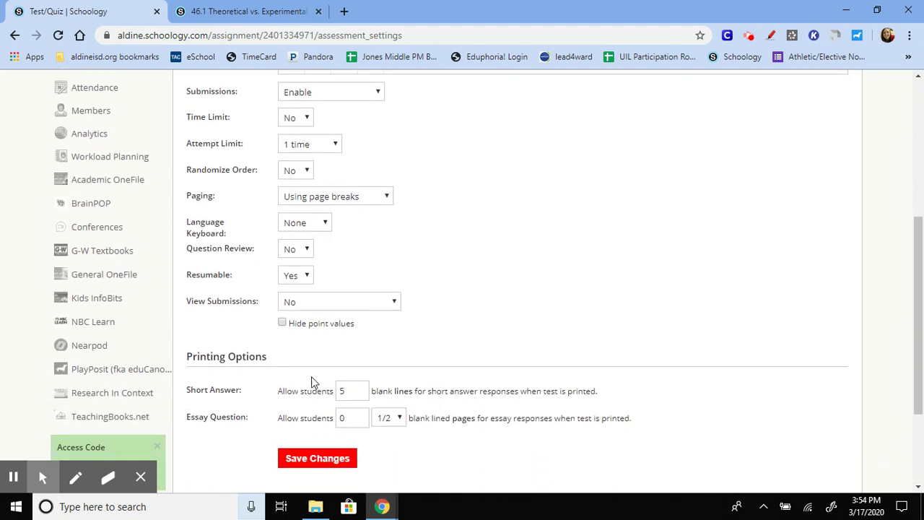
{"action": "left_click", "coordinate": [345, 459]}
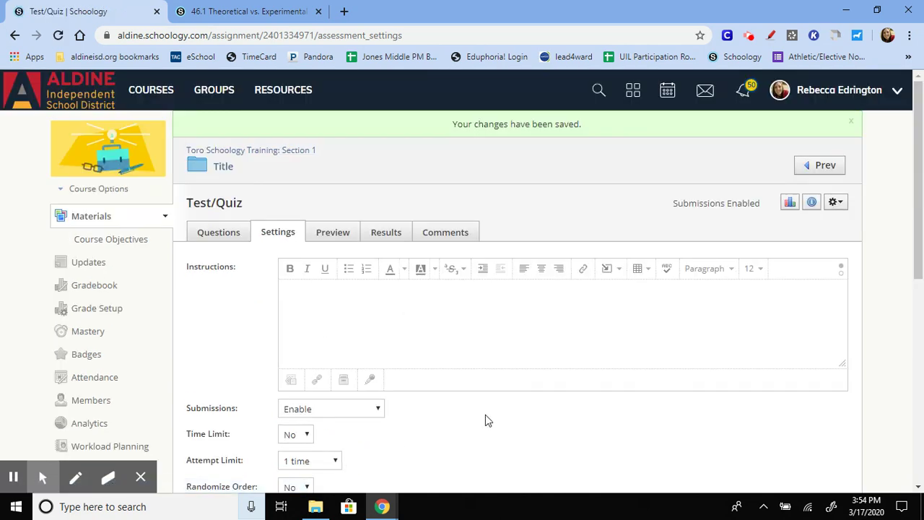
- Return to the Questions page and expand the Add Question type list
{"action": "left_click", "coordinate": [231, 237]}
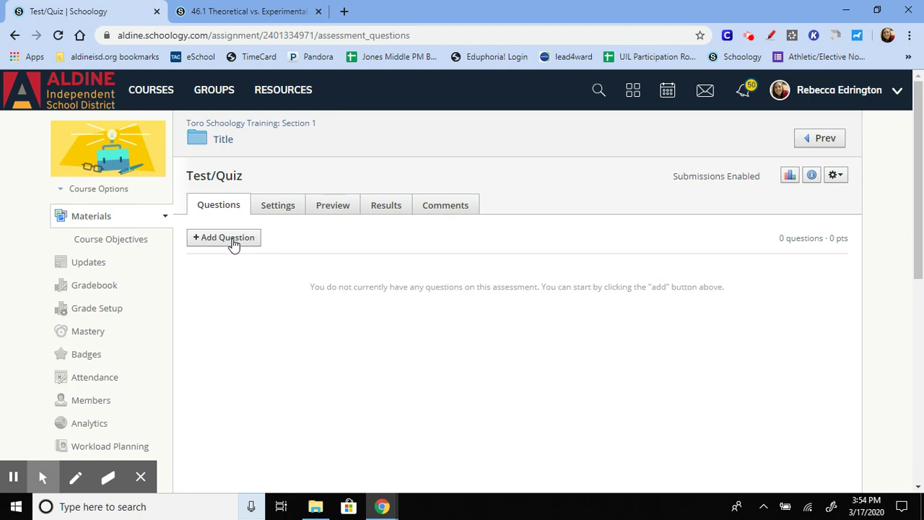
{"action": "left_click", "coordinate": [232, 242]}
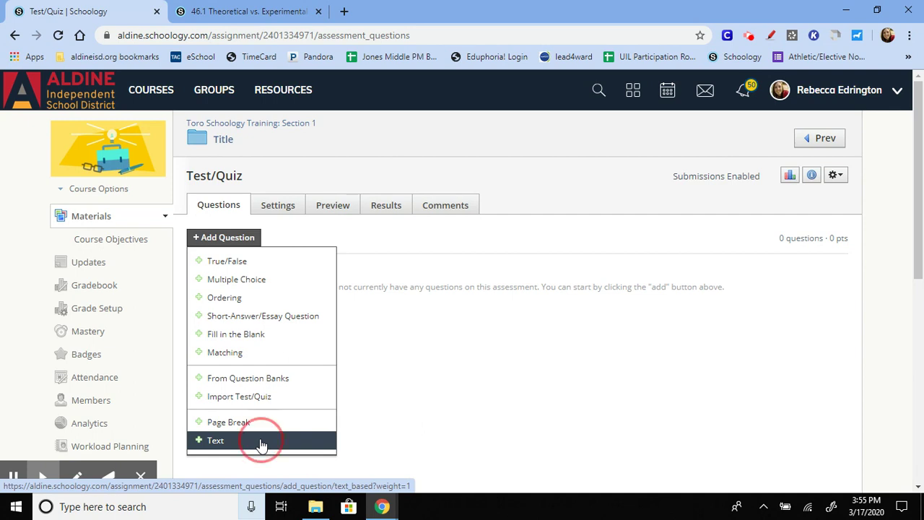
- Start a Text block, look through its Insert Content options, then cancel it
{"action": "left_click", "coordinate": [262, 442]}
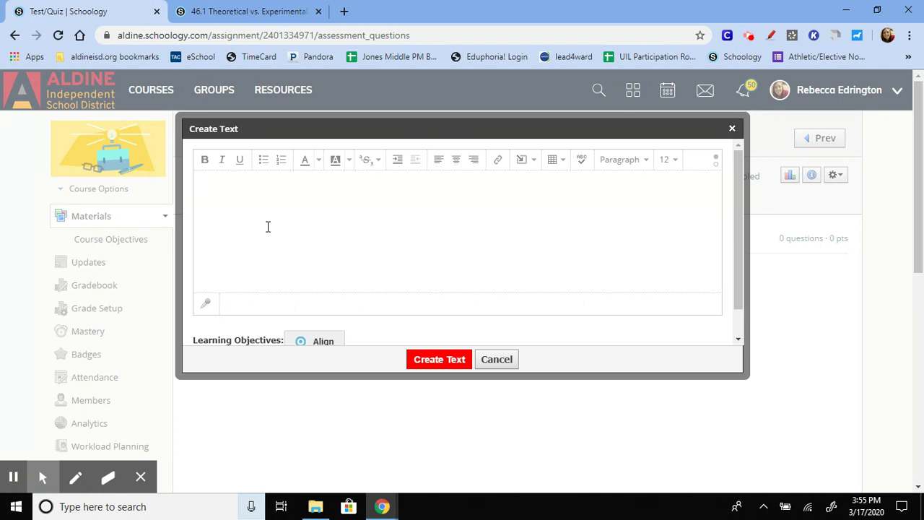
{"action": "left_click", "coordinate": [529, 162]}
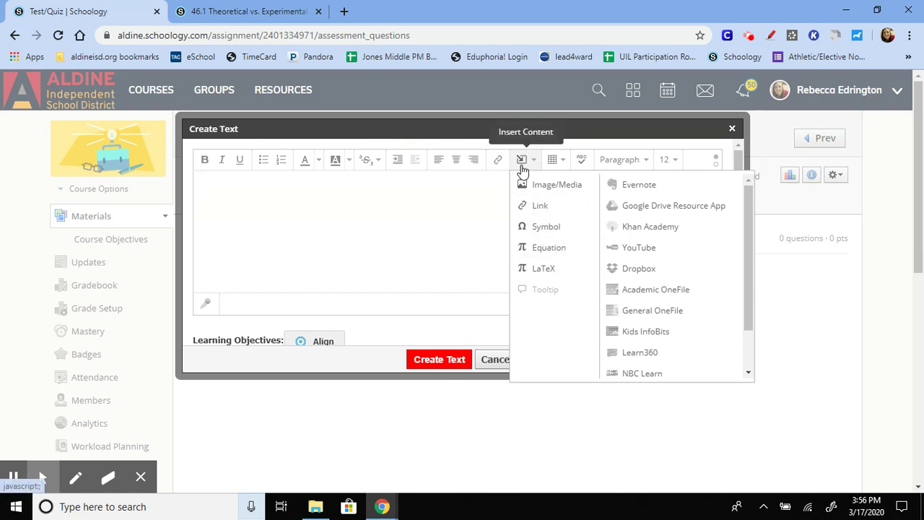
{"action": "left_click", "coordinate": [478, 194]}
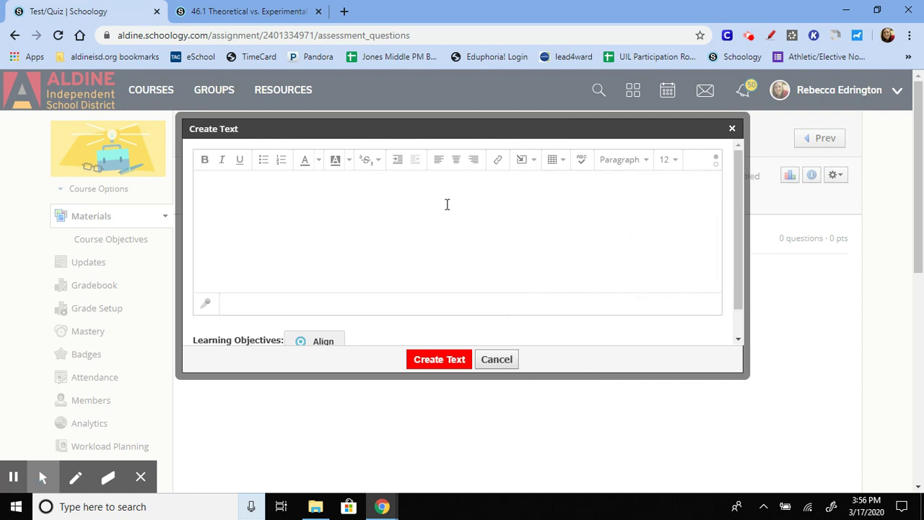
{"action": "left_click", "coordinate": [488, 364]}
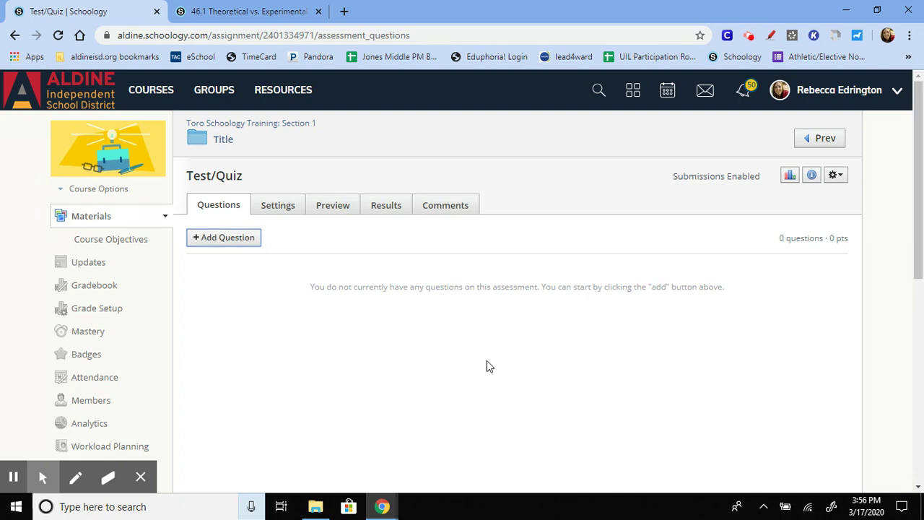
{"action": "left_click", "coordinate": [227, 240]}
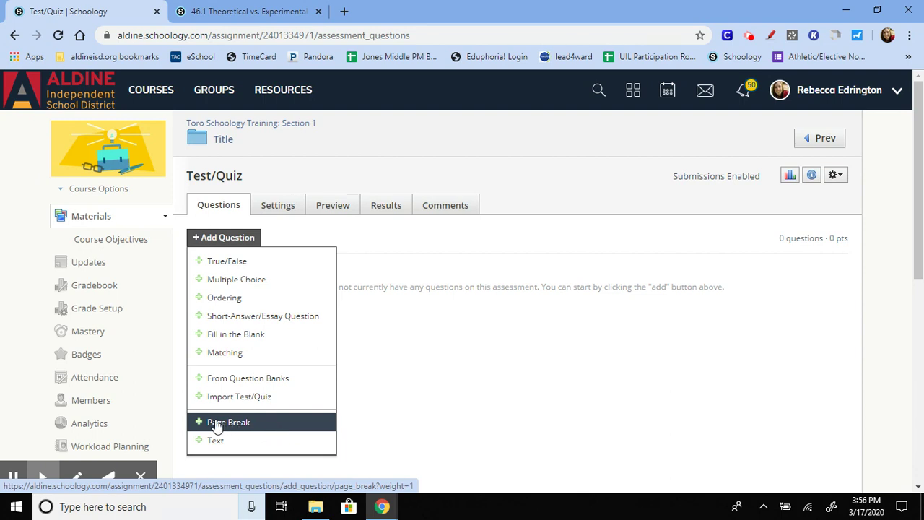
{"action": "left_click", "coordinate": [254, 431]}
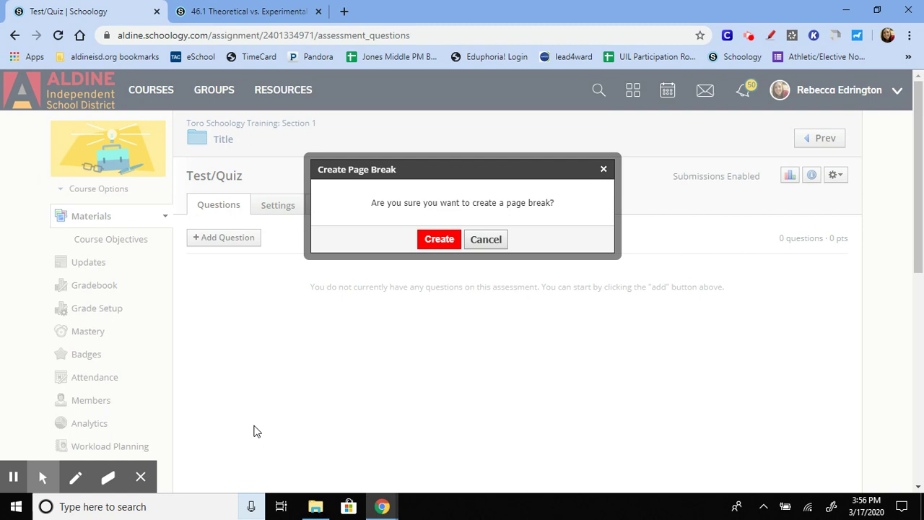
{"action": "left_click", "coordinate": [496, 244]}
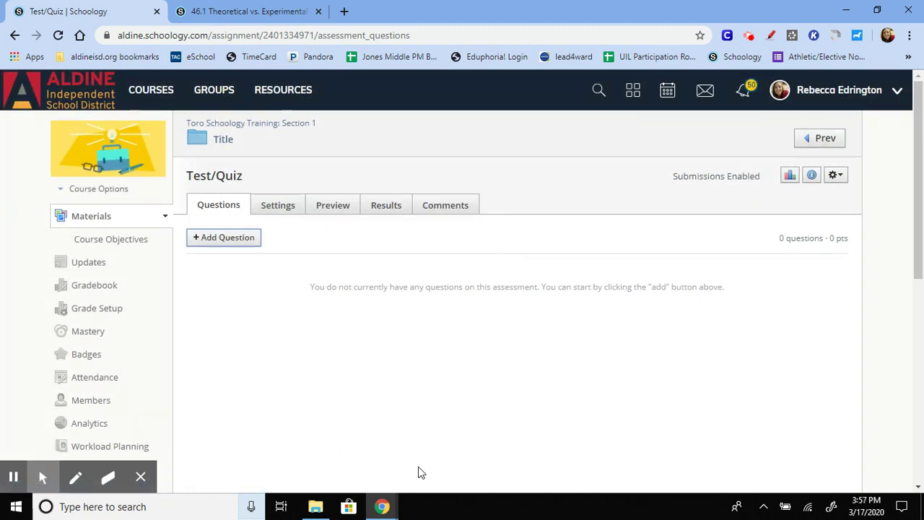
- From the quiz's gear menu, choose Copy to Course
{"action": "left_click", "coordinate": [837, 177]}
{"action": "left_click", "coordinate": [815, 236]}
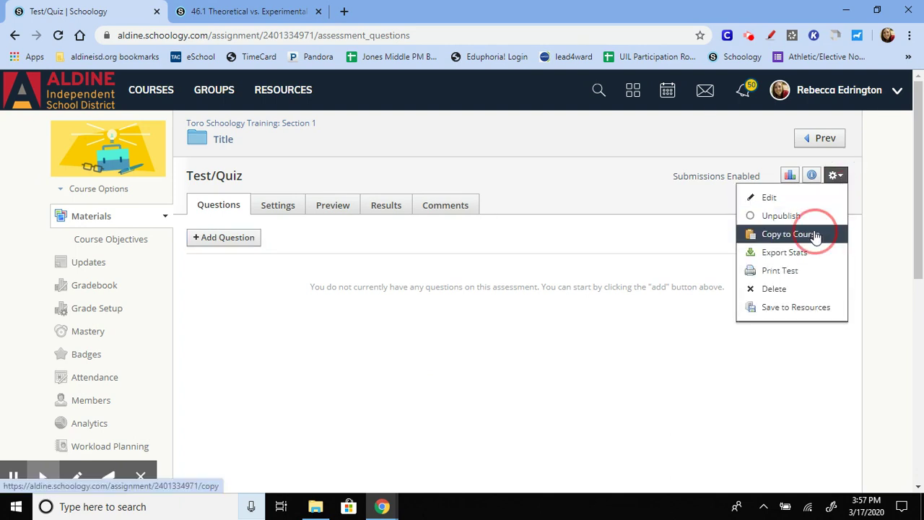